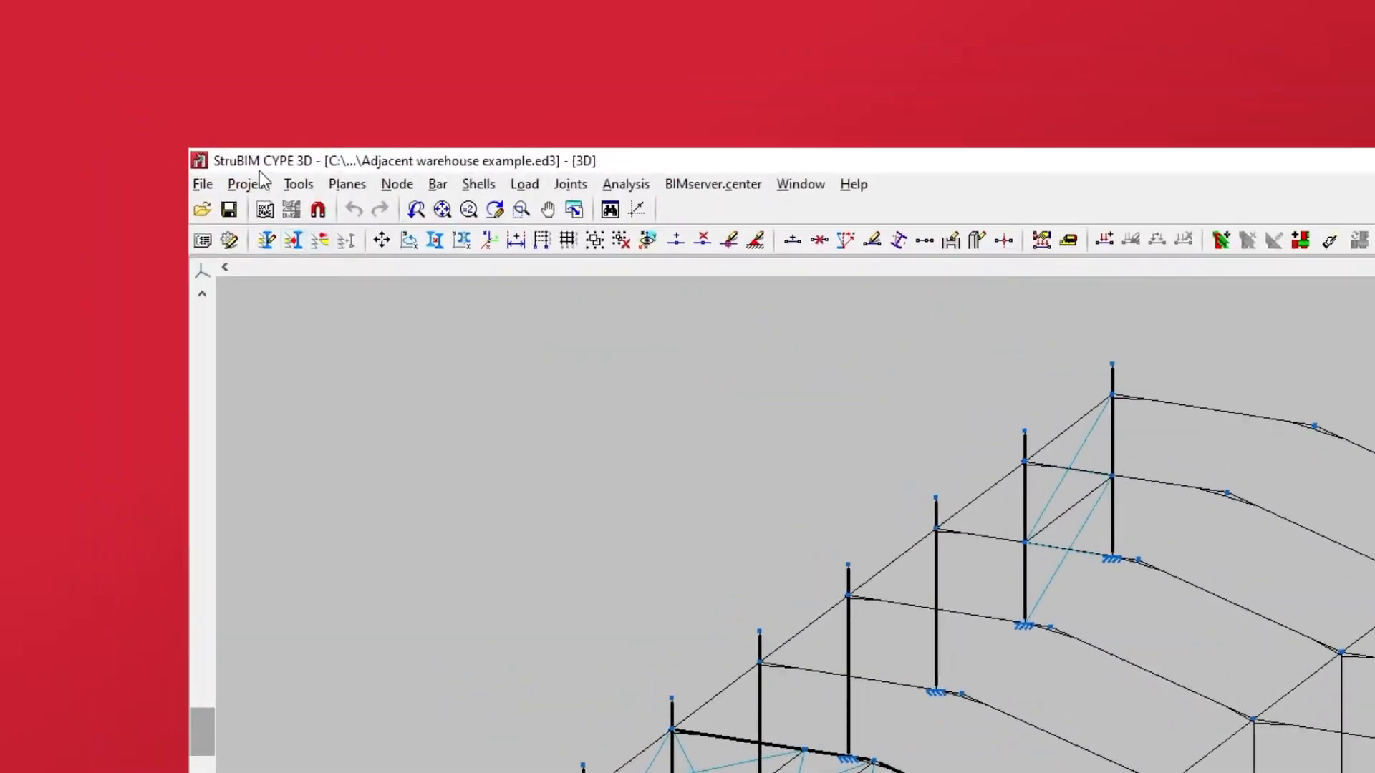
# Add the use categories A. Domestic and household and B. Offices to the project's additional loadcases.
pyautogui.click(258, 180)
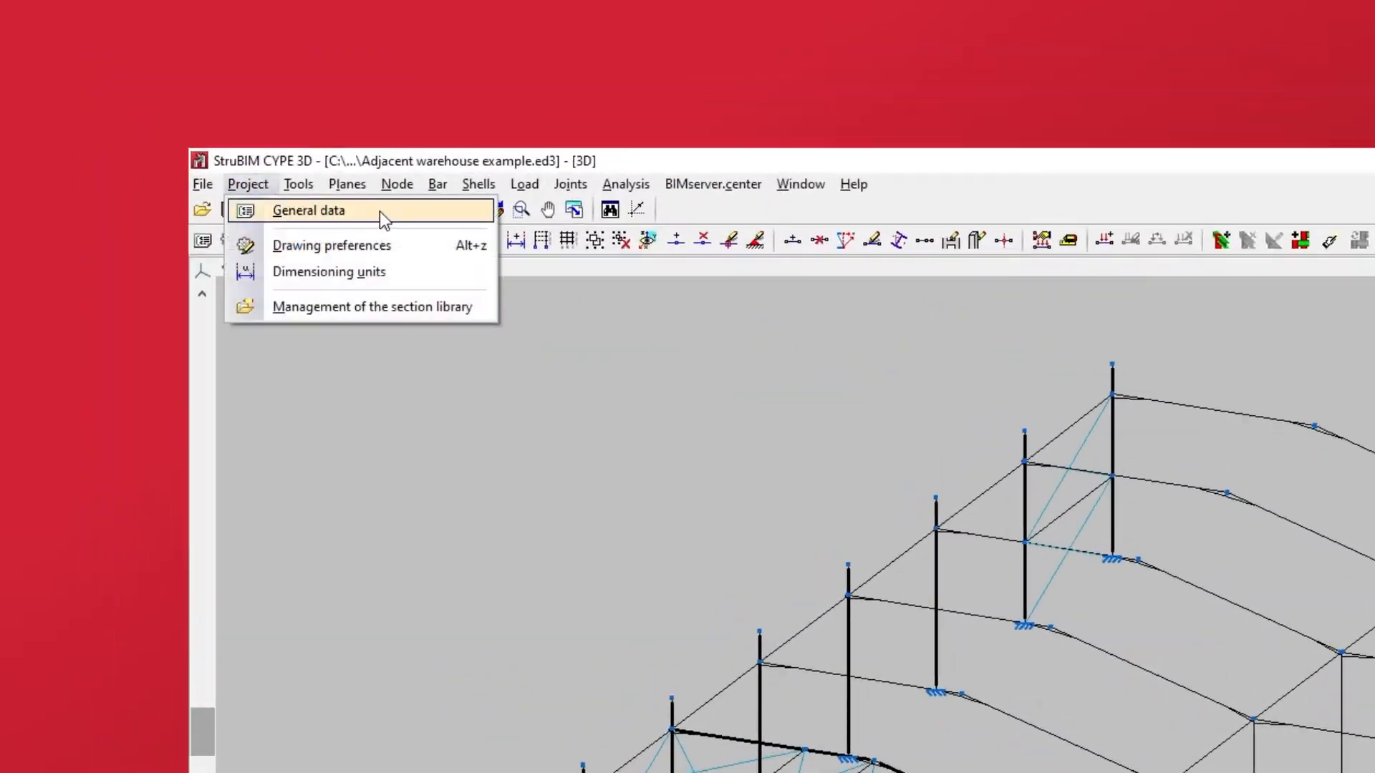
pyautogui.click(380, 212)
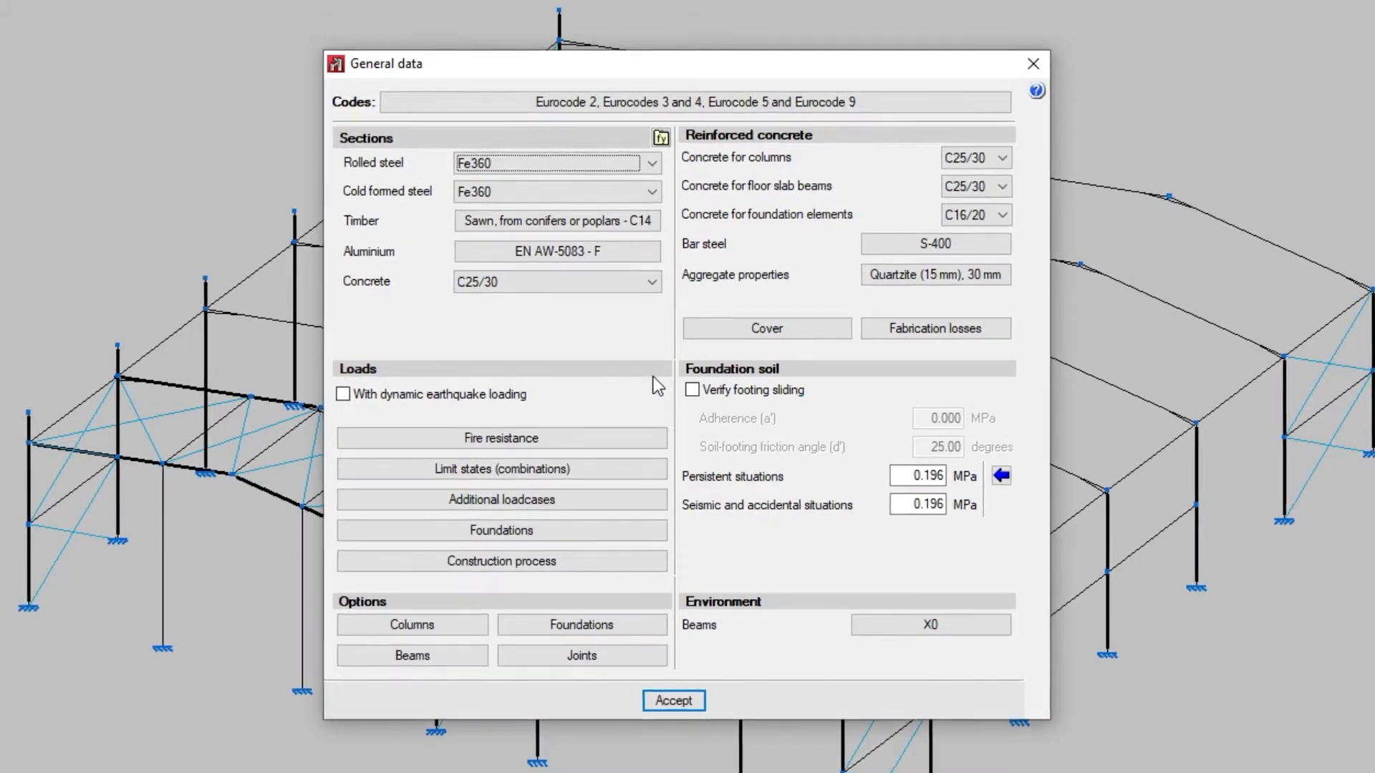
pyautogui.click(643, 501)
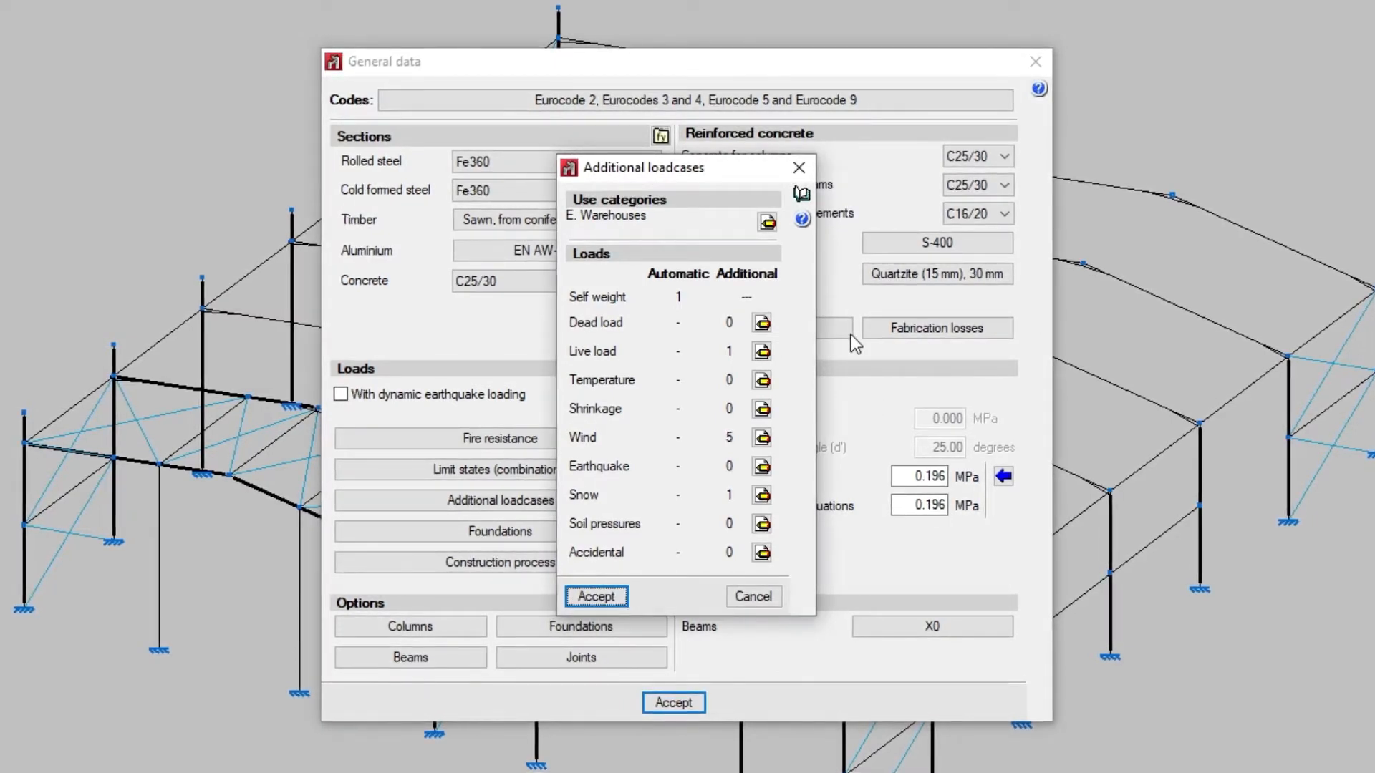
pyautogui.click(769, 225)
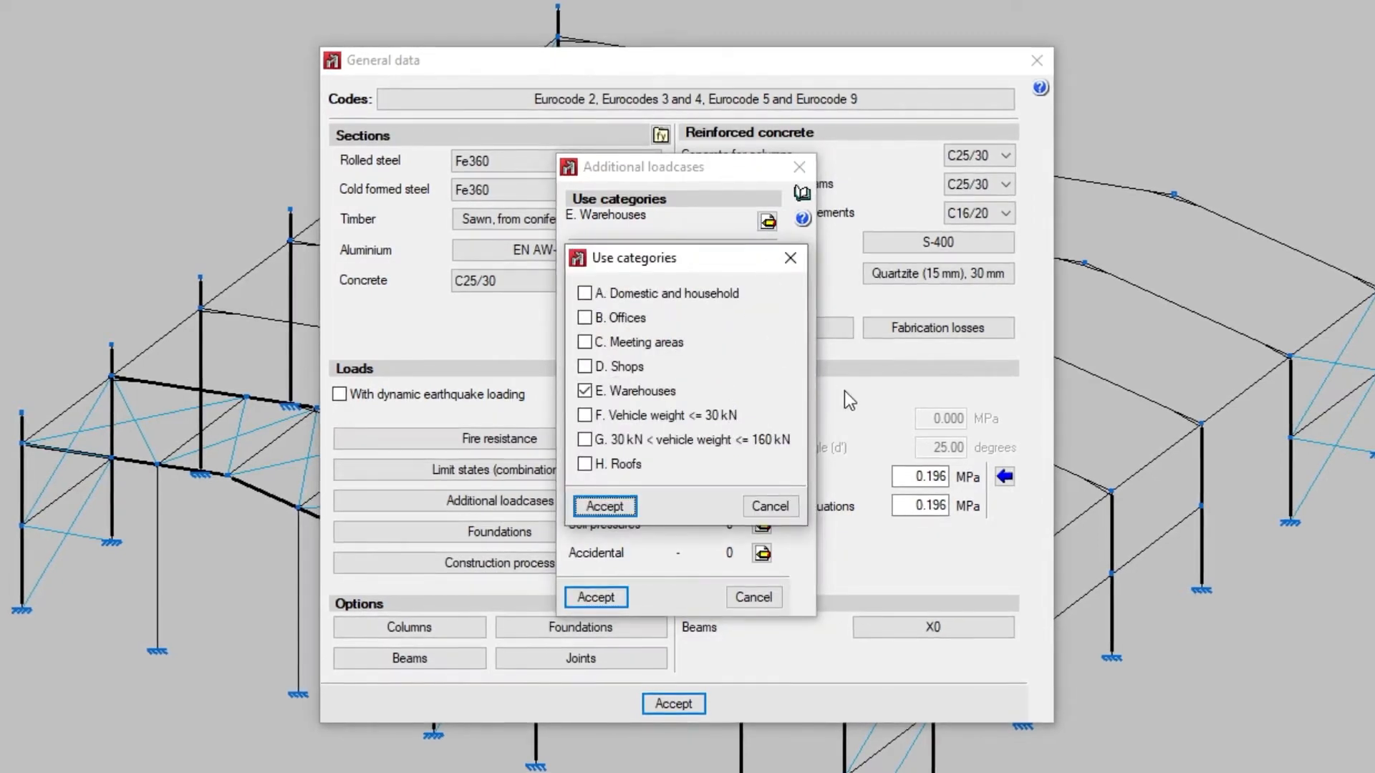
pyautogui.click(585, 292)
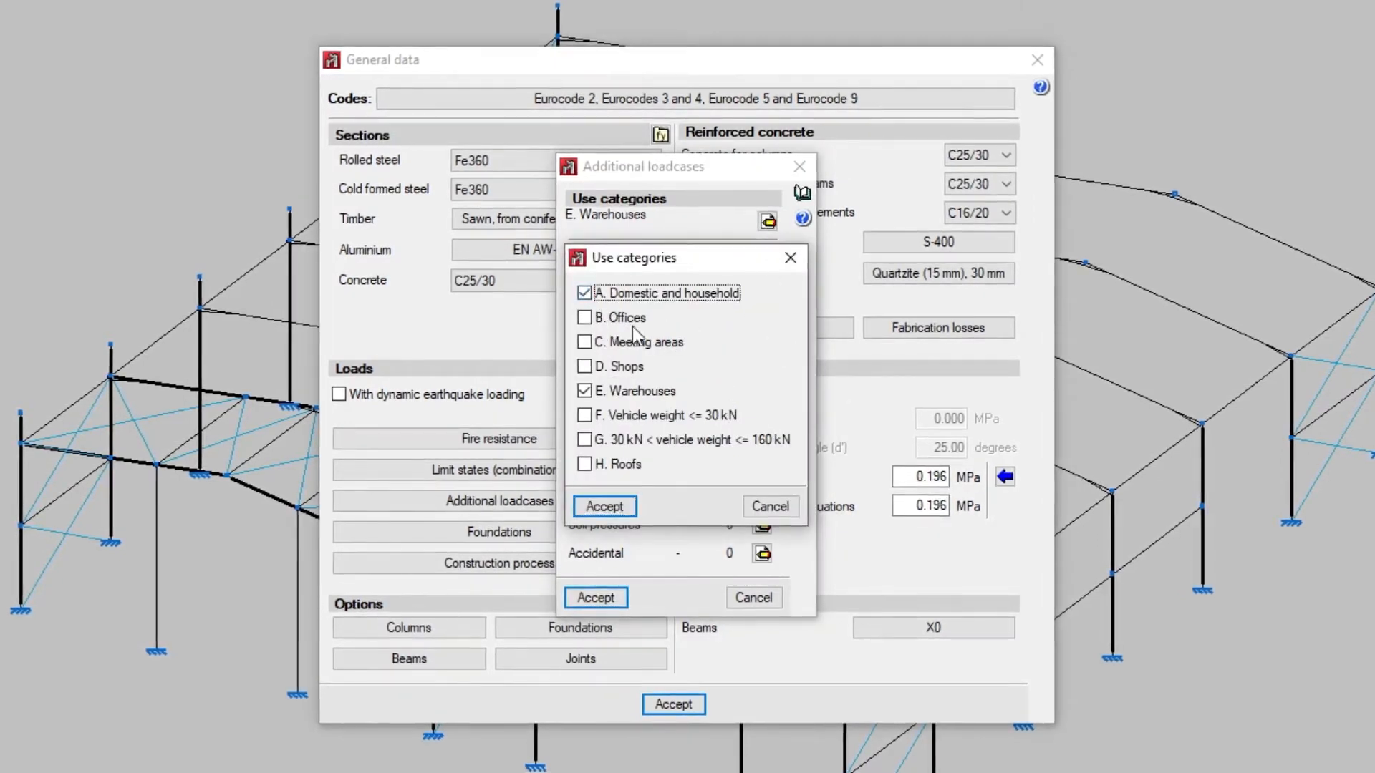
pyautogui.click(586, 318)
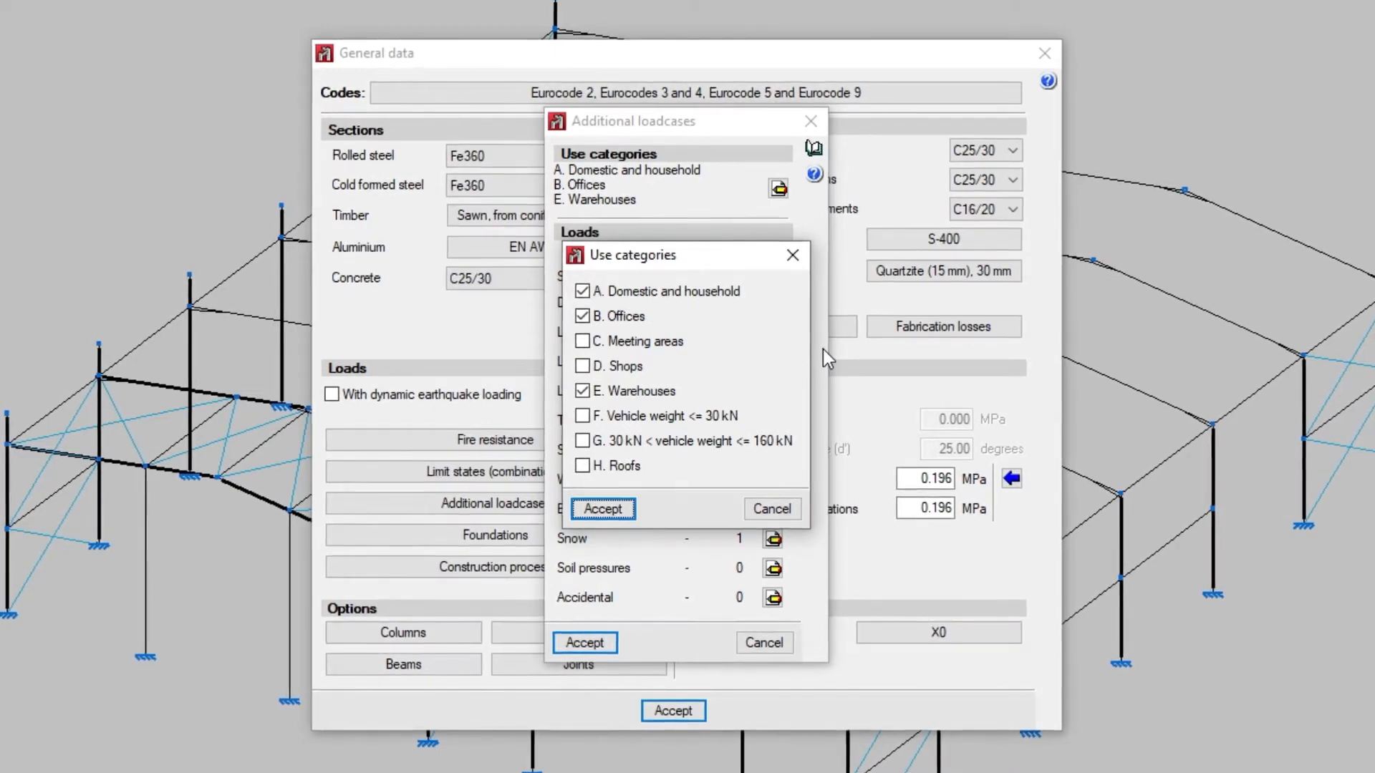
pyautogui.click(603, 509)
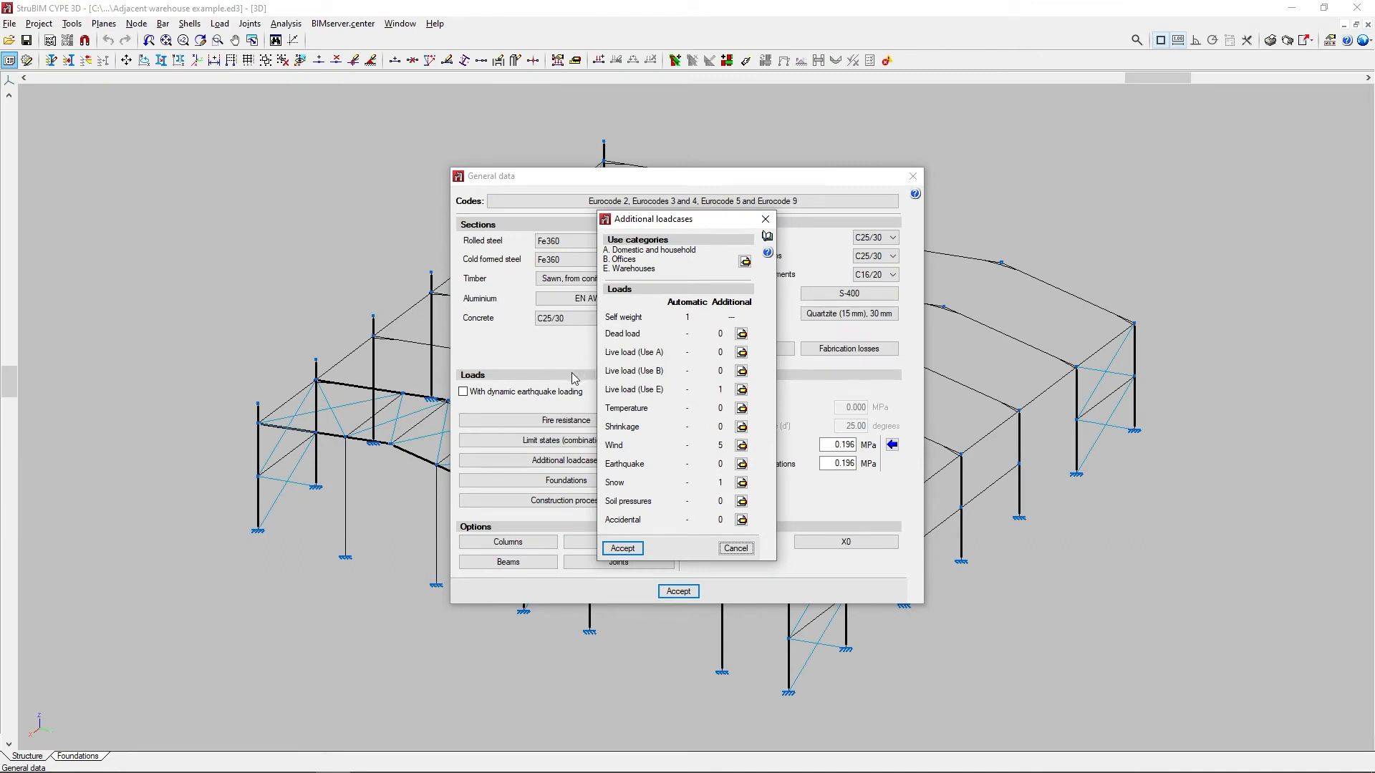
pyautogui.click(622, 549)
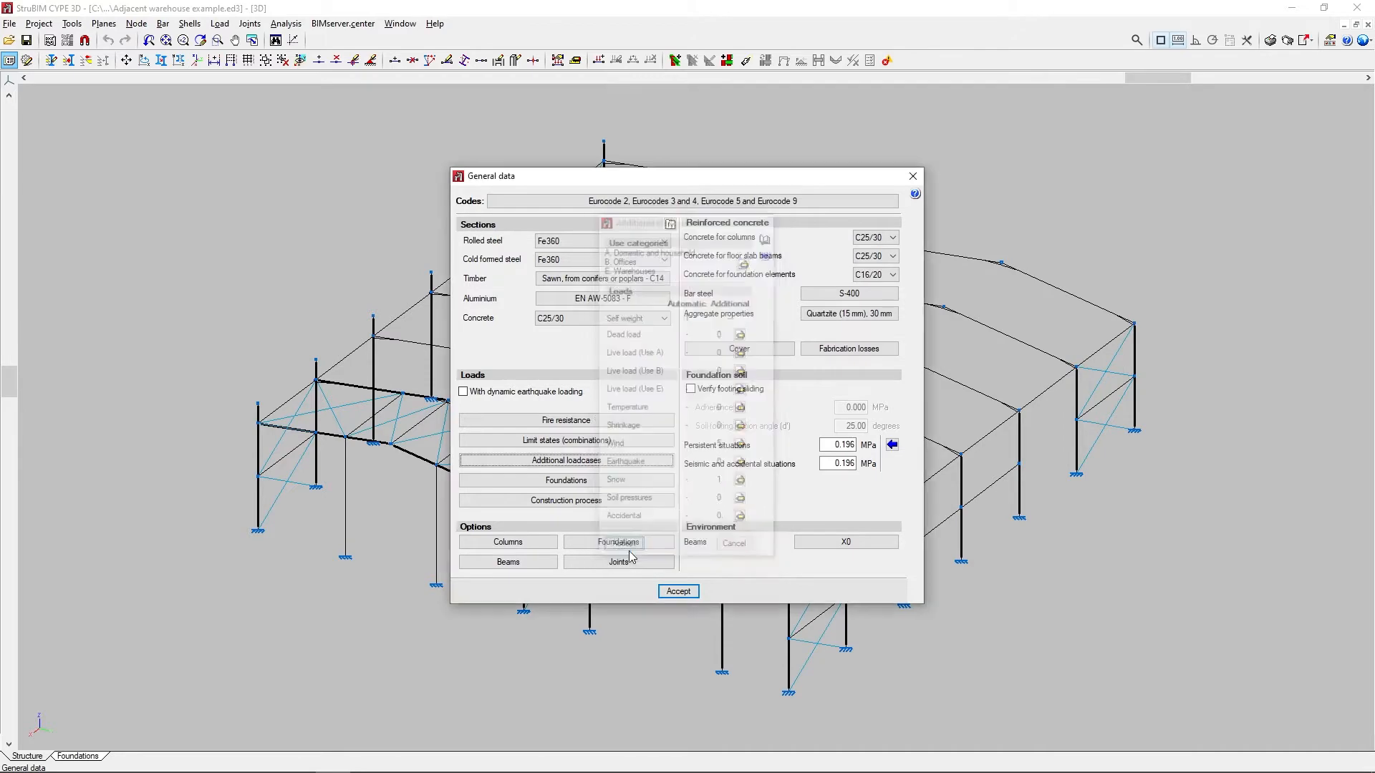
# Enable dynamic earthquake loading in the general data using Spain's NCSE-02 seismic code.
pyautogui.click(463, 392)
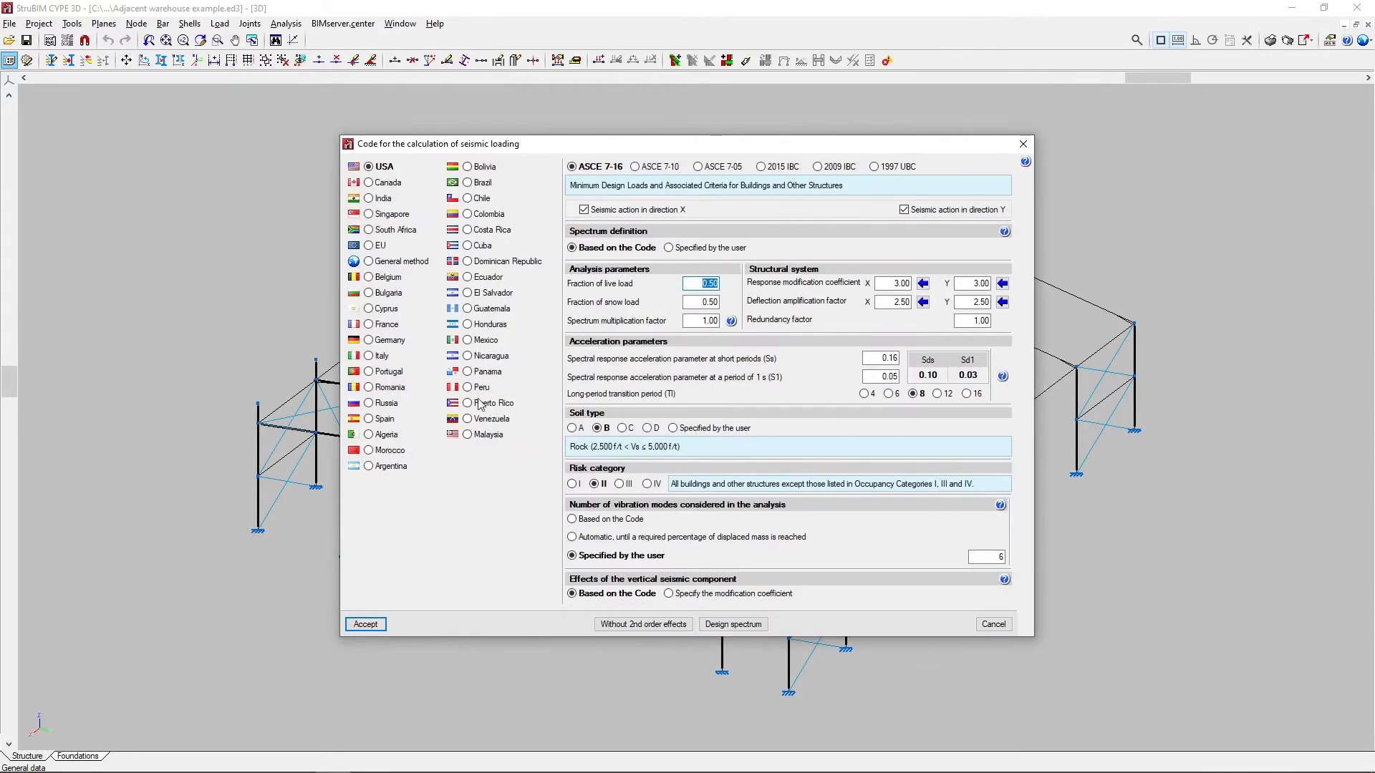
pyautogui.click(387, 420)
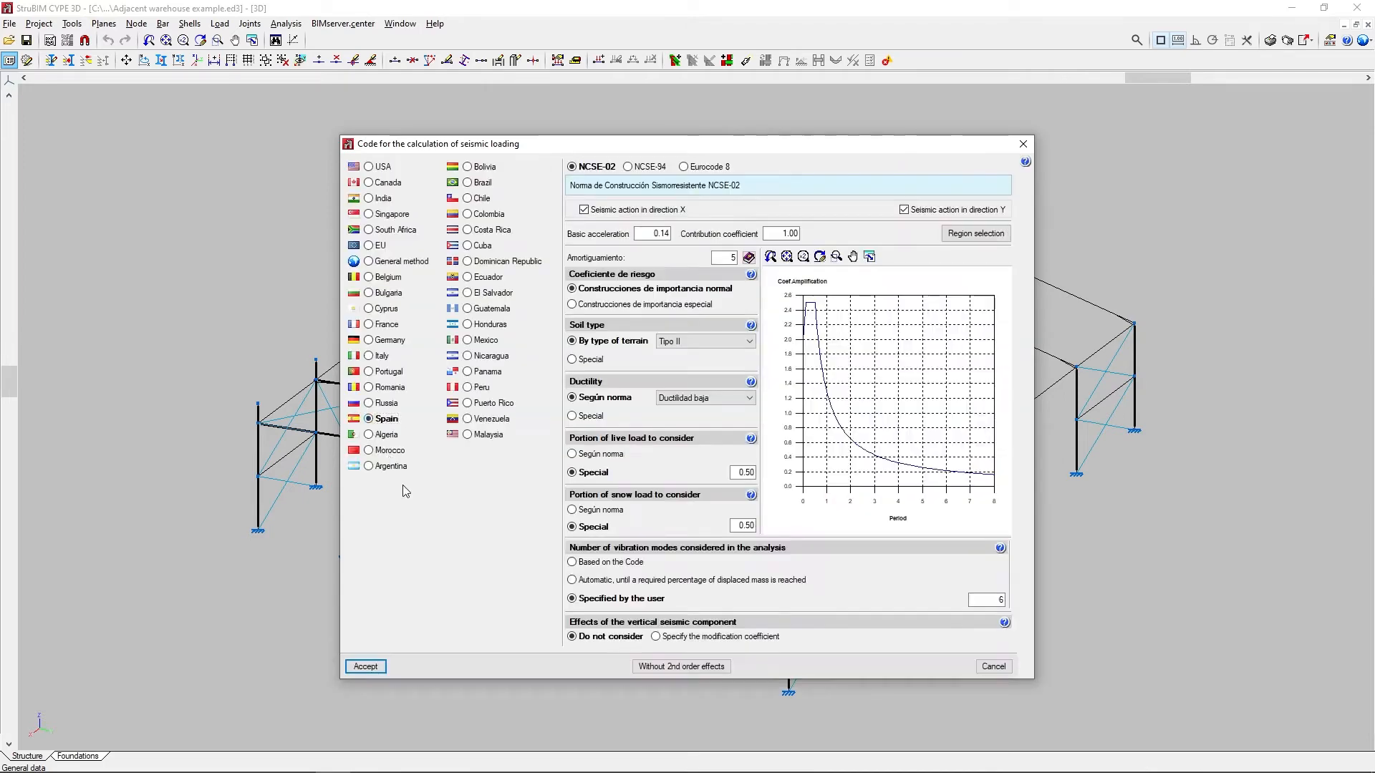
pyautogui.click(365, 667)
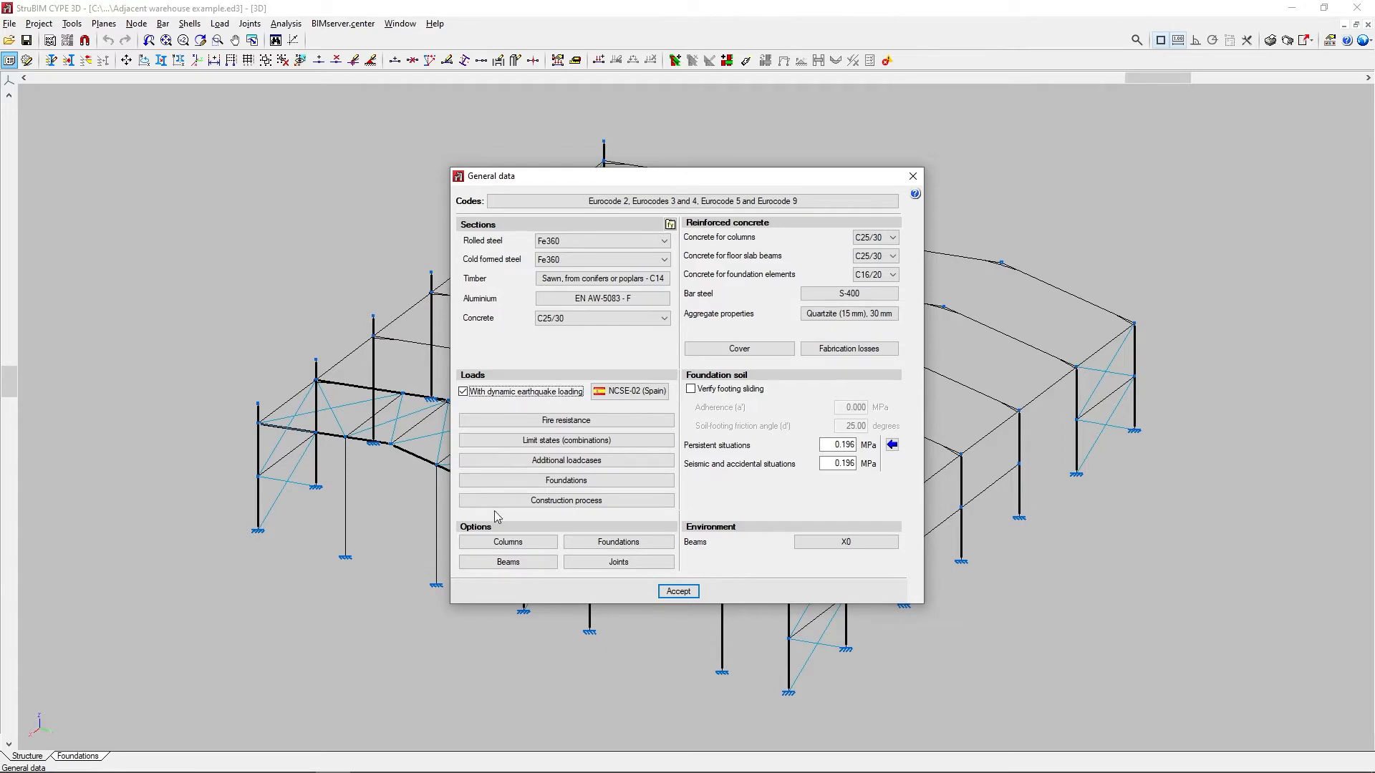
# Create a Use A live loadcase with reference AL 1, description "Additional loadcase 1" and two compatible load dispositions.
pyautogui.click(563, 467)
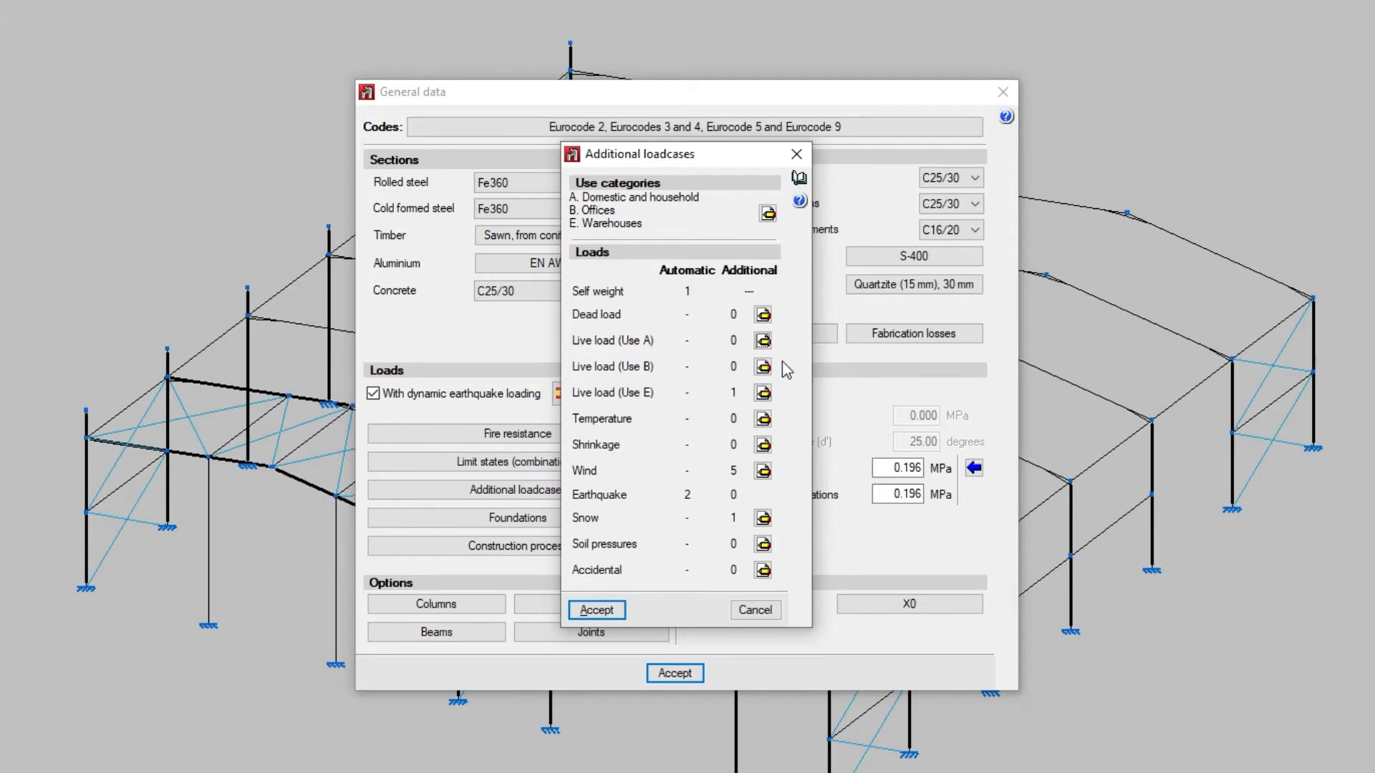
pyautogui.click(763, 341)
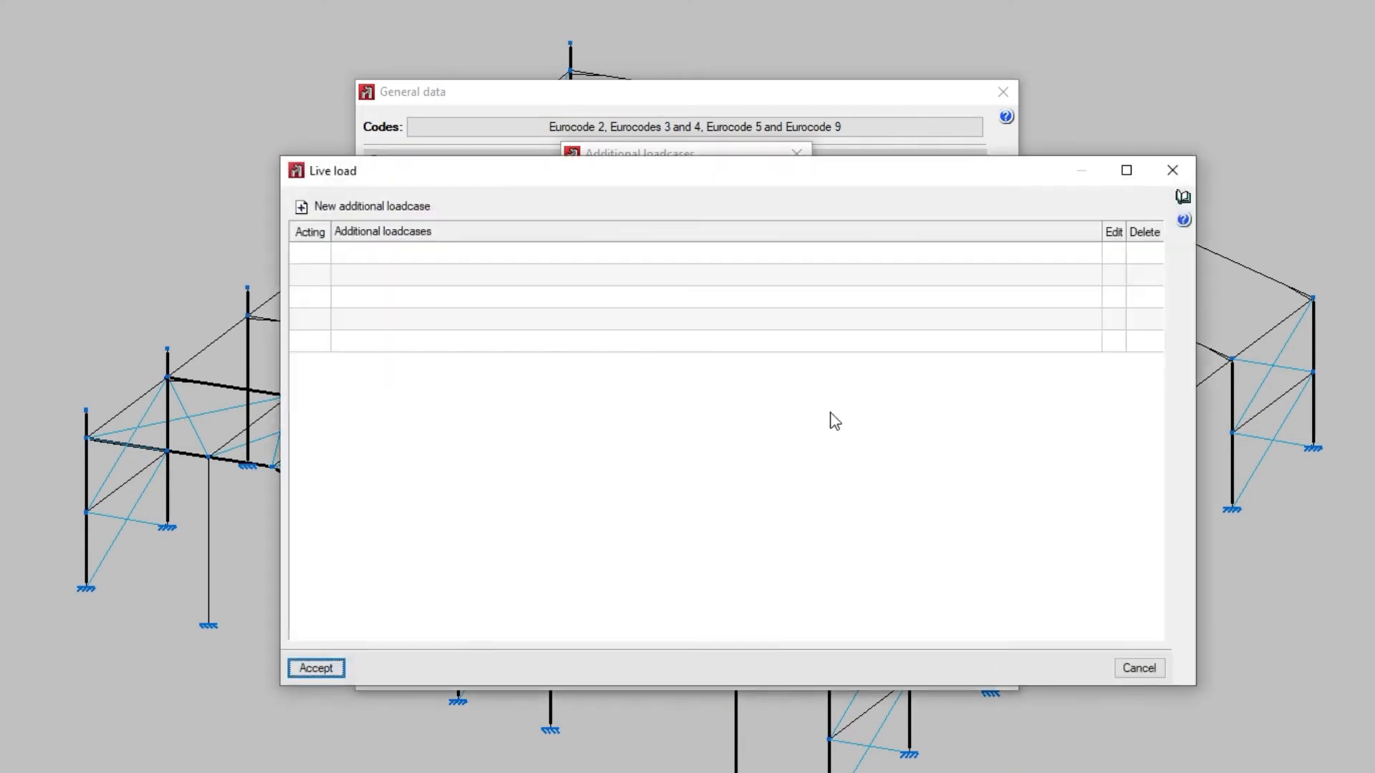
pyautogui.click(335, 207)
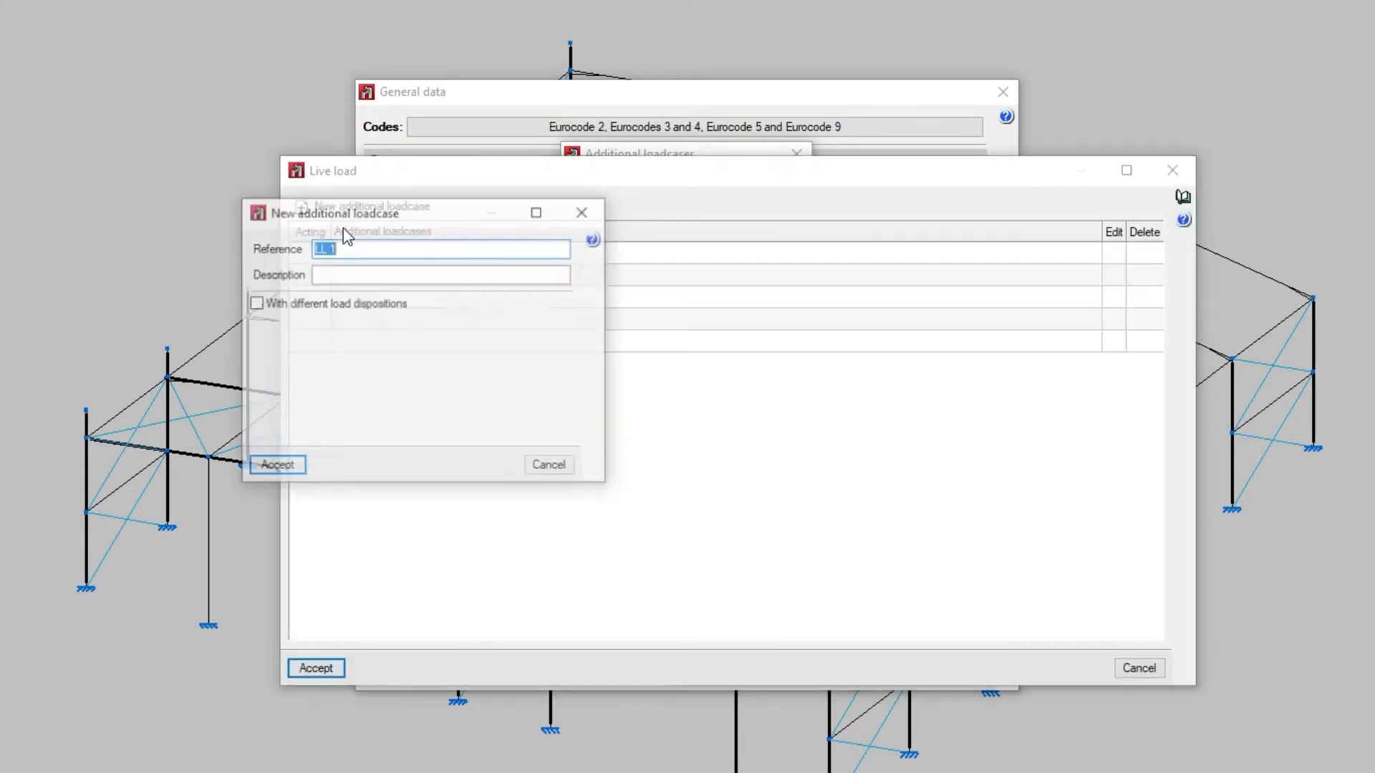
pyautogui.write('A')
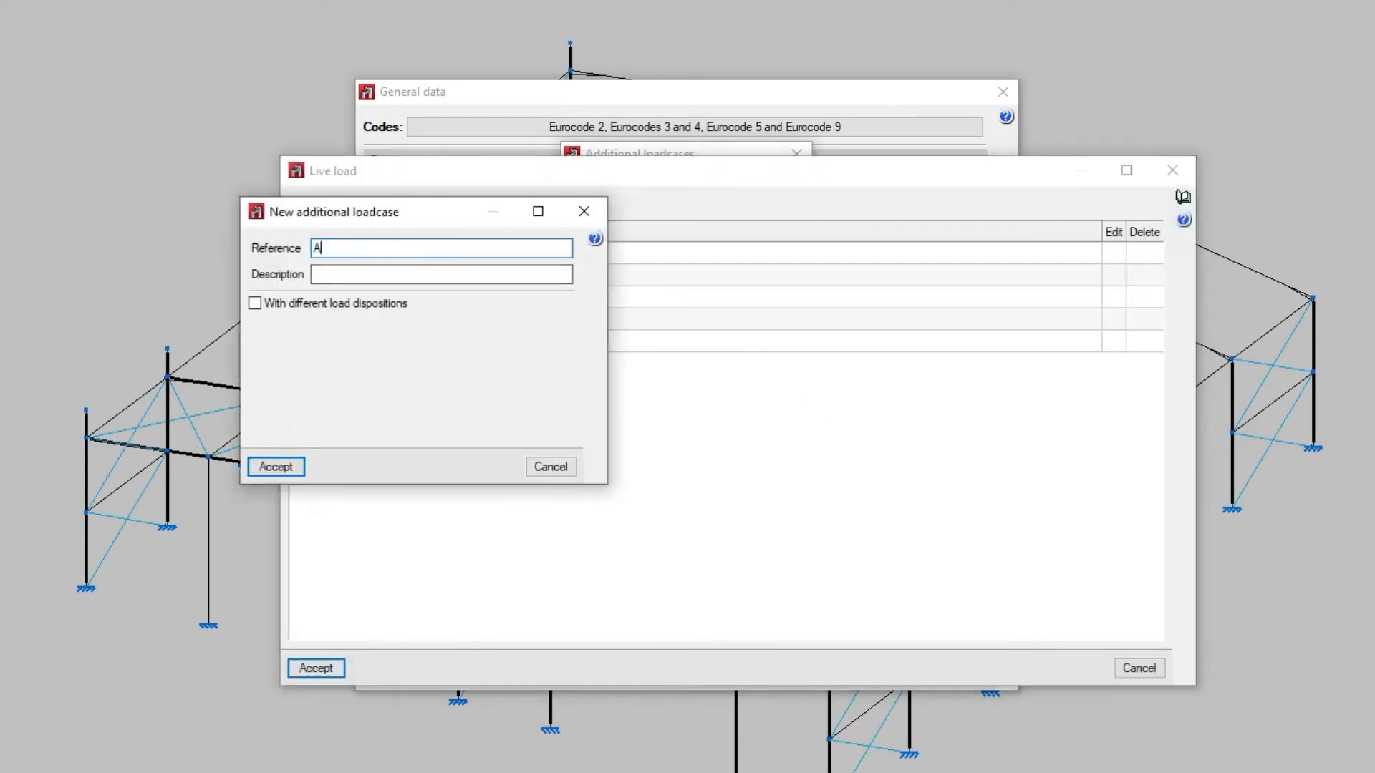
pyautogui.click(417, 274)
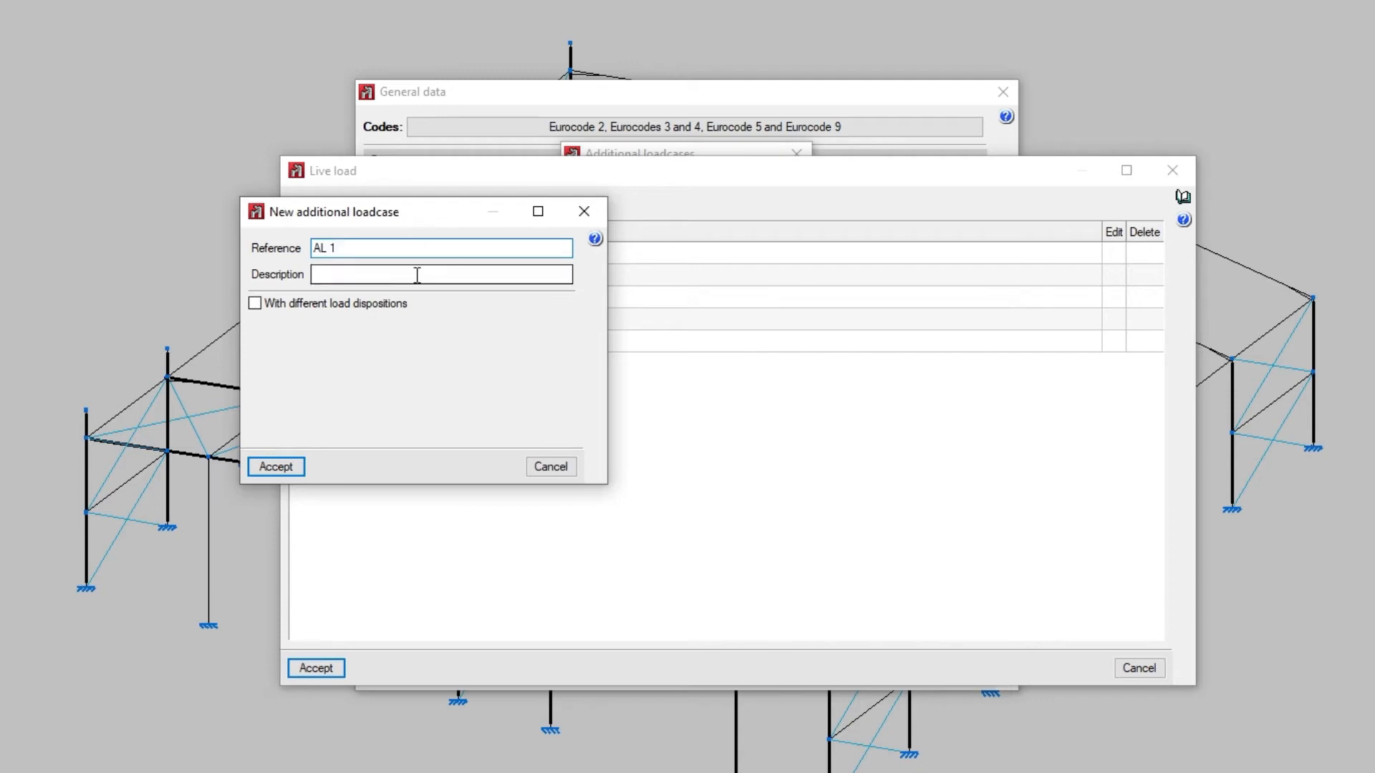
pyautogui.write('Additional loadc ase 1')
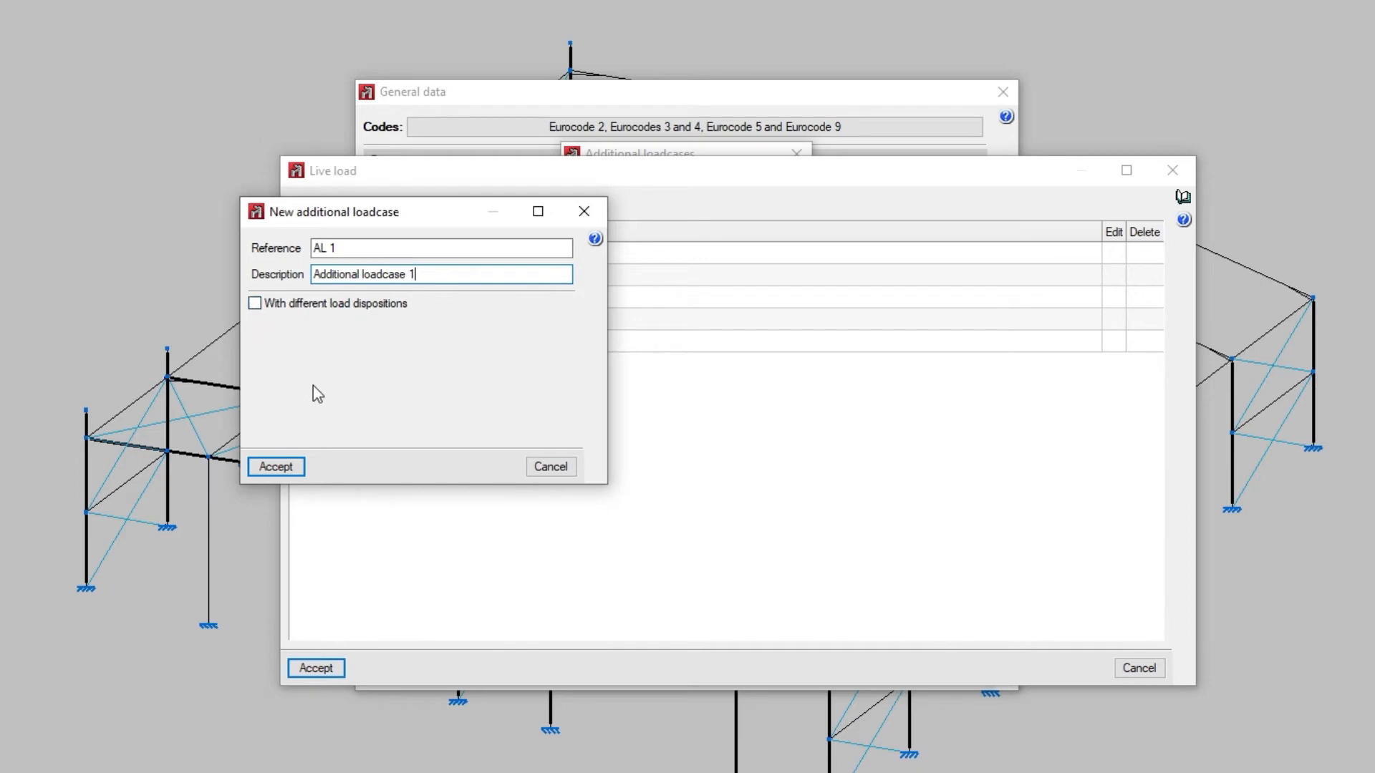
pyautogui.click(256, 308)
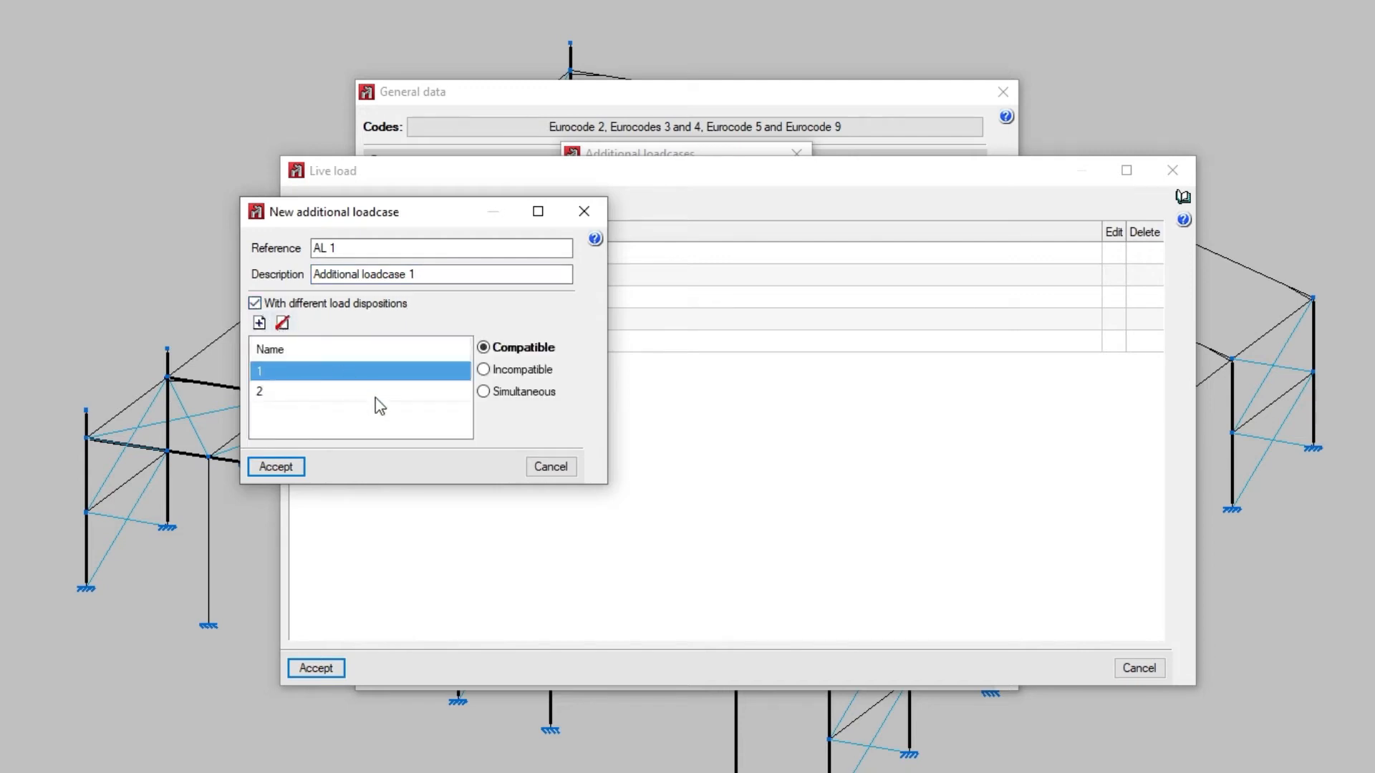
pyautogui.click(298, 467)
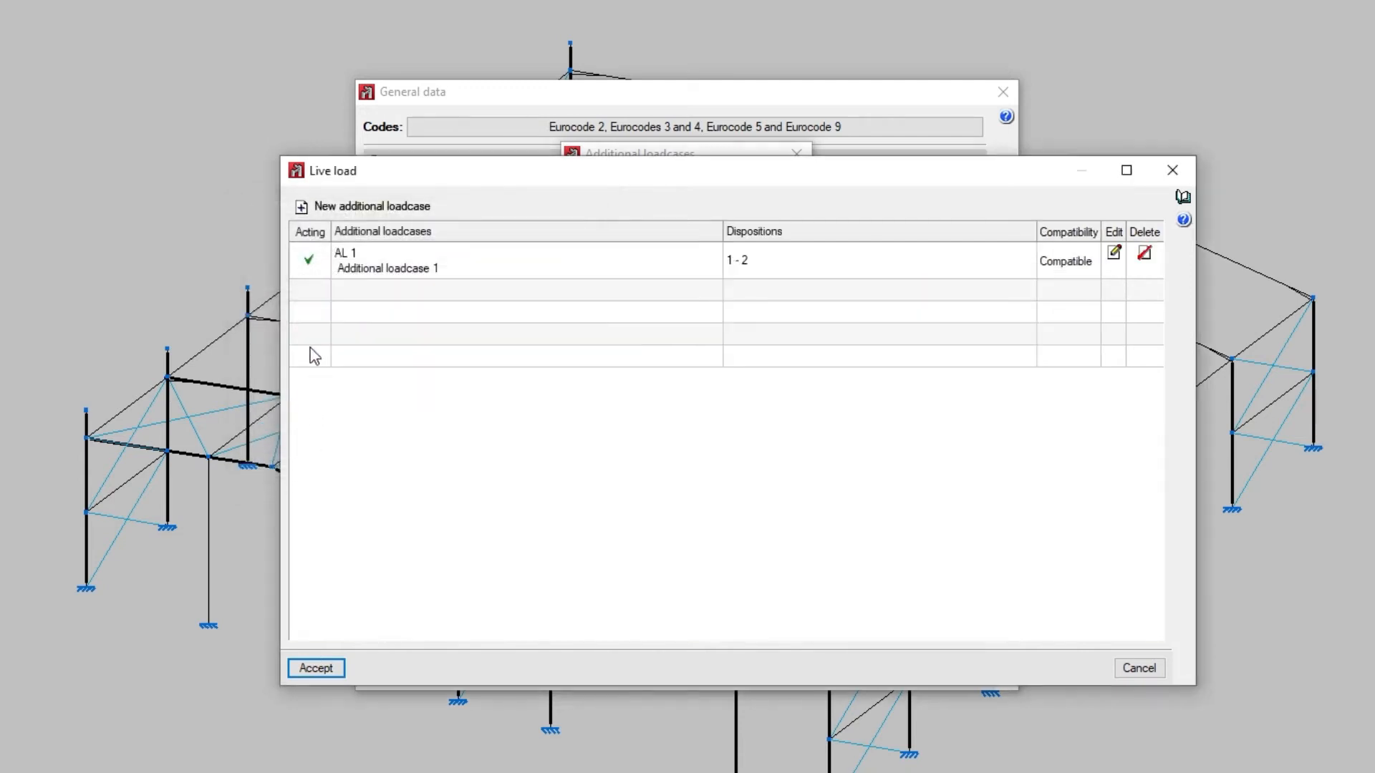
# Create a second Use A live loadcase, AL 2, described as "Additional loadcase 2", with two incompatible load dispositions.
pyautogui.click(326, 207)
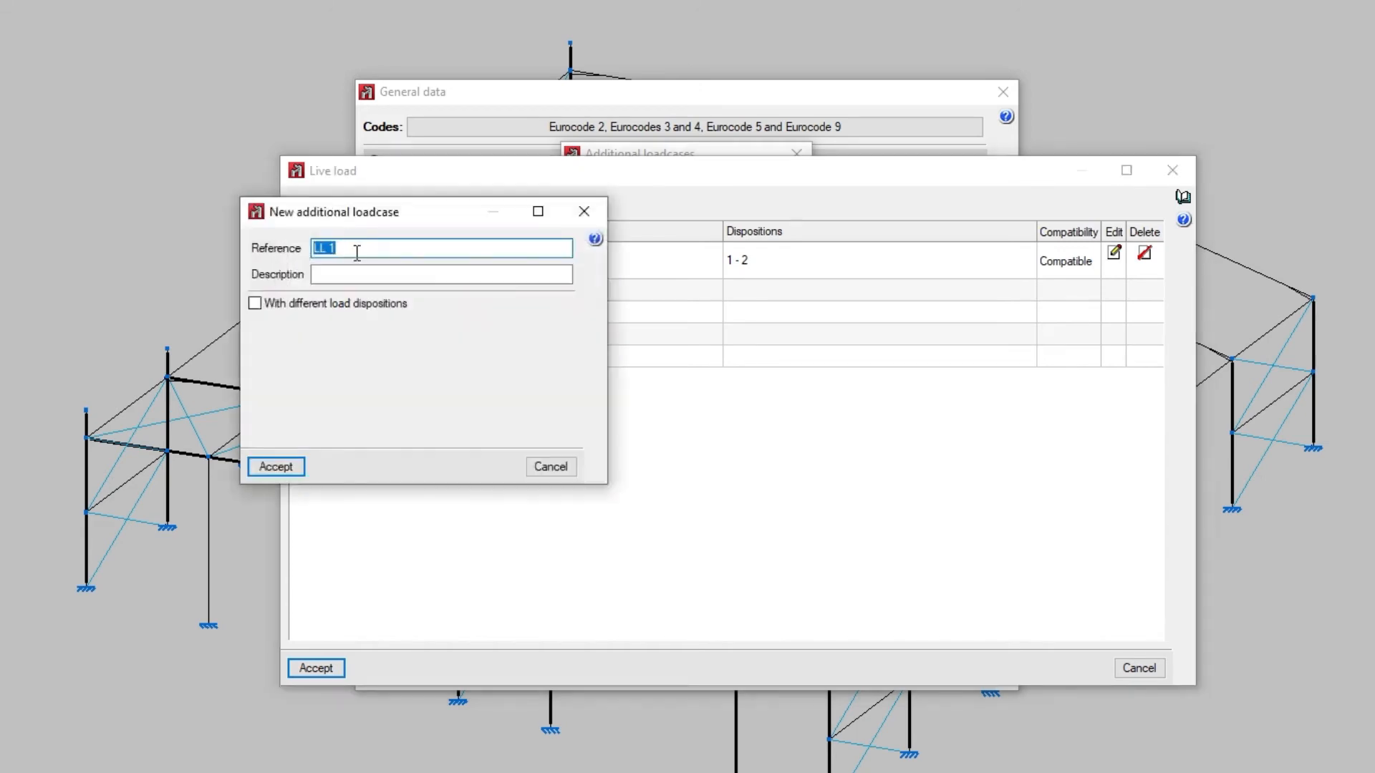
pyautogui.write('AL')
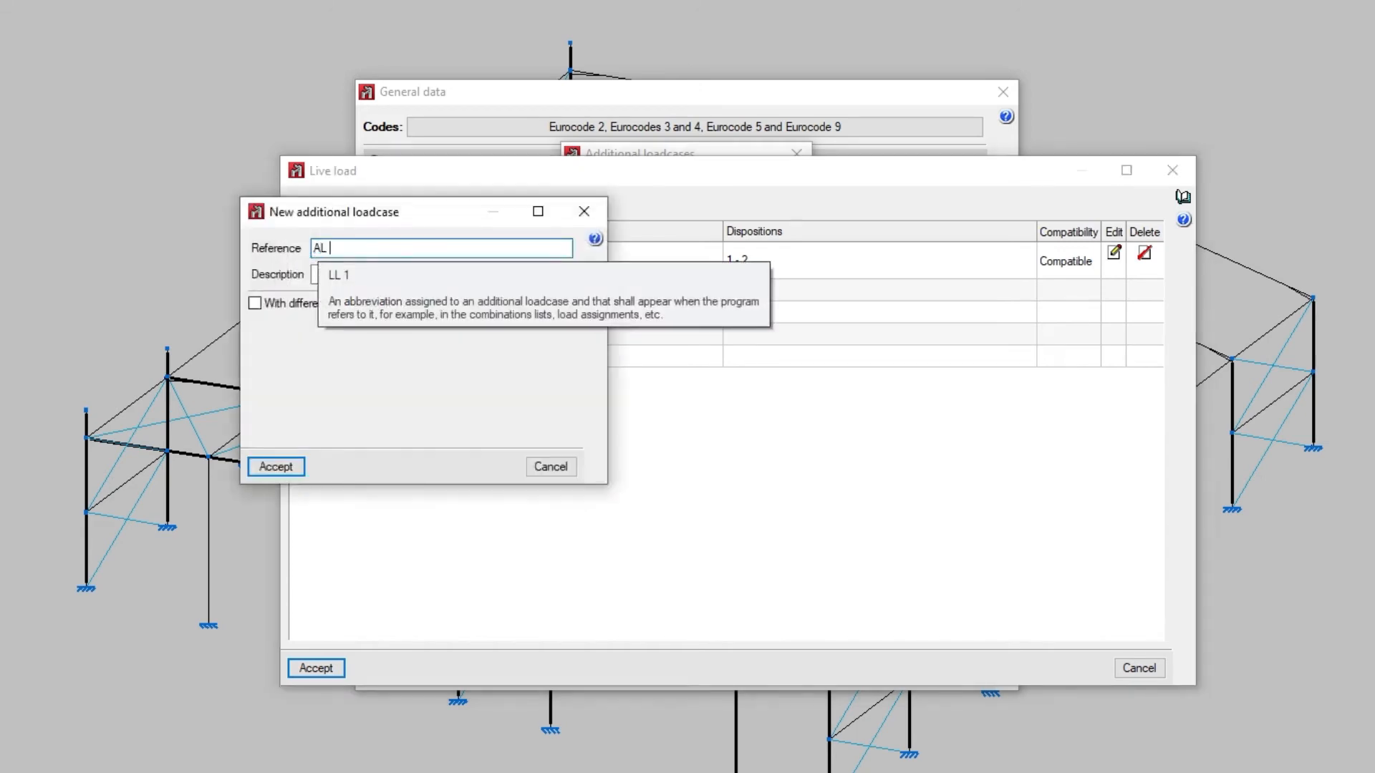
pyautogui.write(' 2')
pyautogui.click(366, 276)
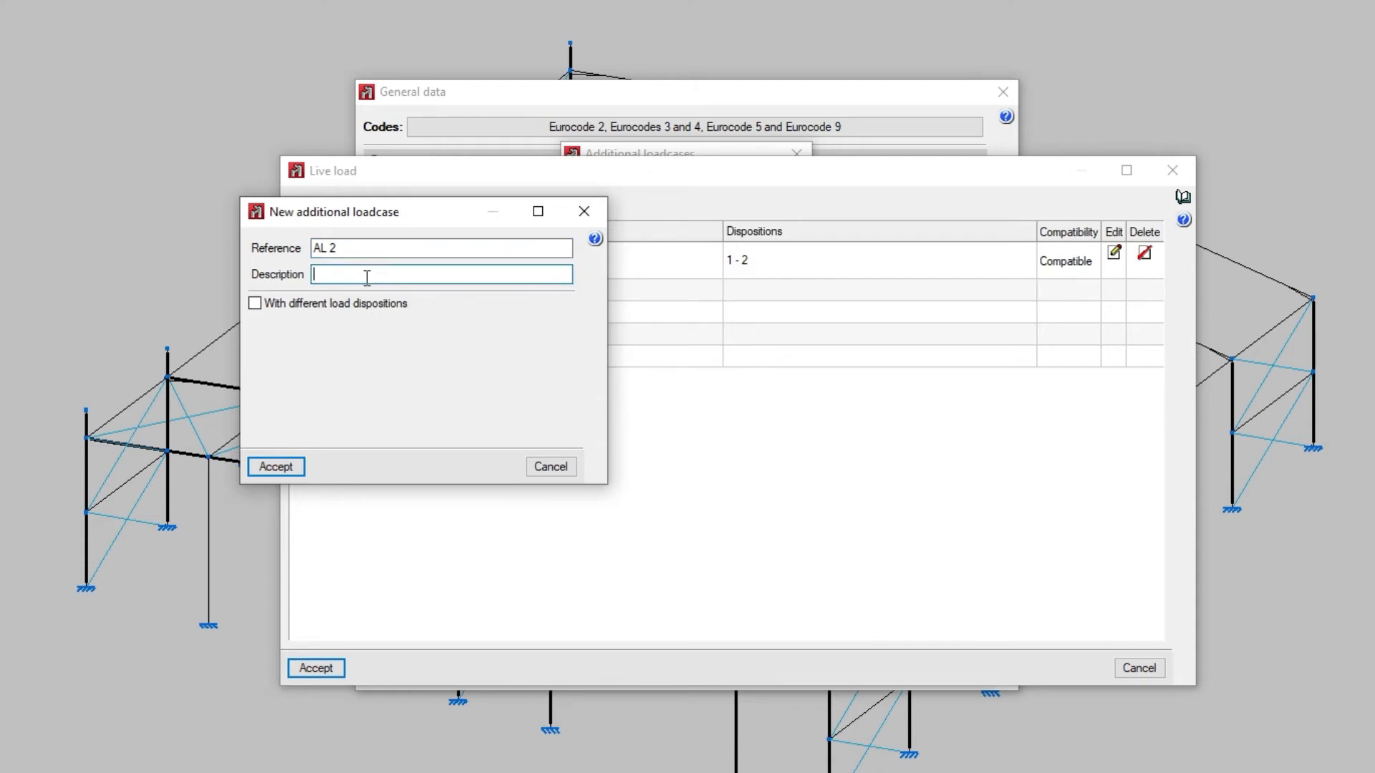
pyautogui.write('Additional loadcase 2')
pyautogui.click(255, 303)
pyautogui.click(478, 368)
pyautogui.click(276, 467)
# Create a third Use A live loadcase, AL 3, described as "Additional loadcase 3", with two simultaneous load dispositions.
pyautogui.click(336, 203)
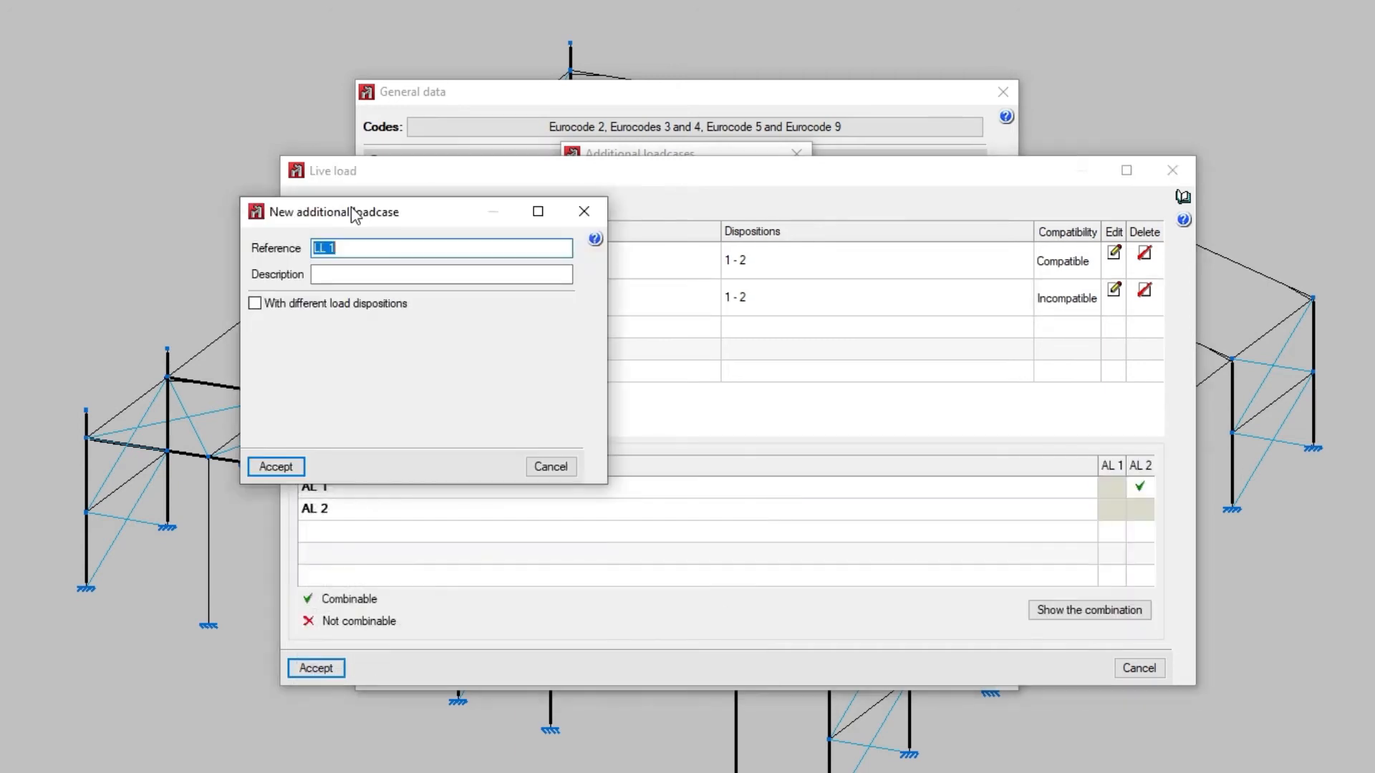
pyautogui.click(385, 275)
pyautogui.write('Additional loadcase 3')
pyautogui.click(255, 303)
pyautogui.click(479, 390)
pyautogui.click(275, 466)
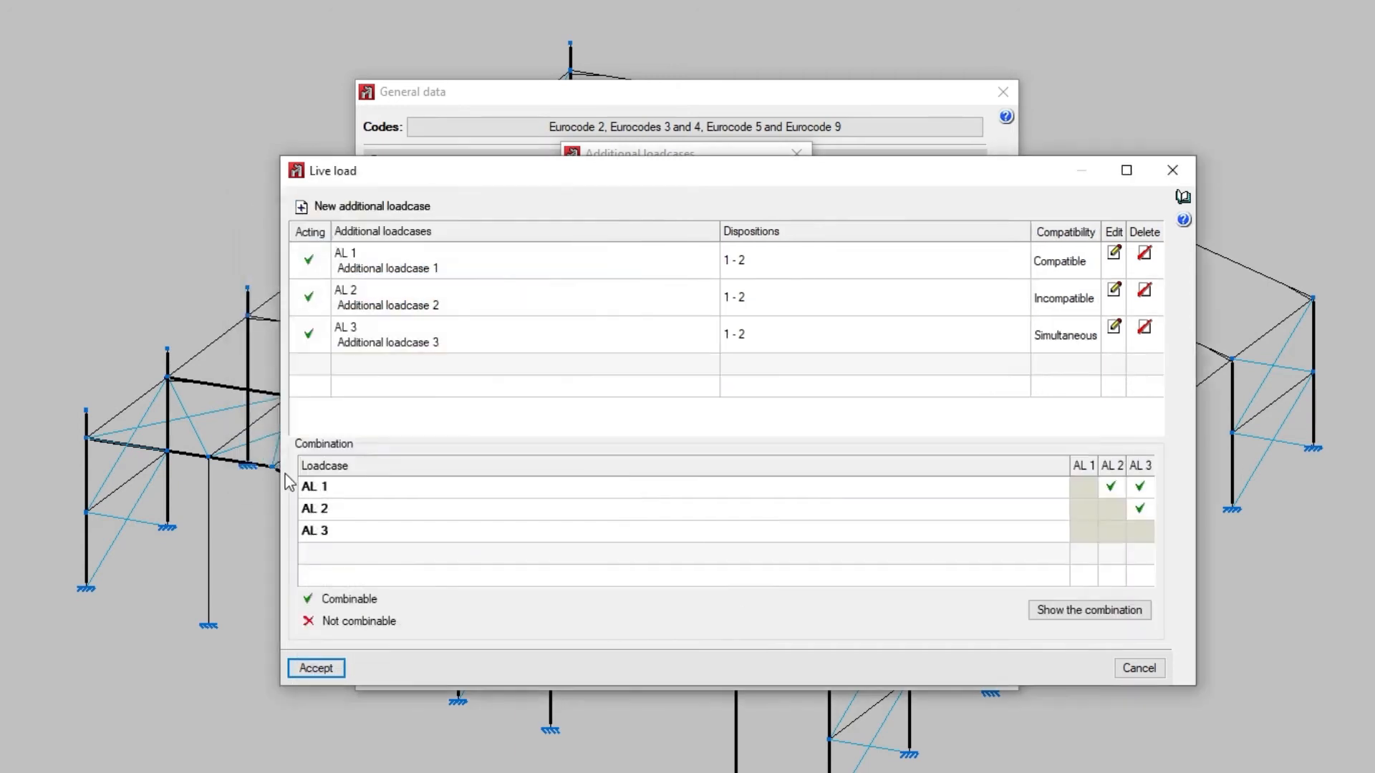
# Create live loadcase AL 4, described as "Additional loadcase 4", with three compatible dispositions, and review the combinations of the live loadcases.
pyautogui.click(369, 207)
pyautogui.write('4')
pyautogui.click(387, 274)
pyautogui.write('Additional loadcase 4')
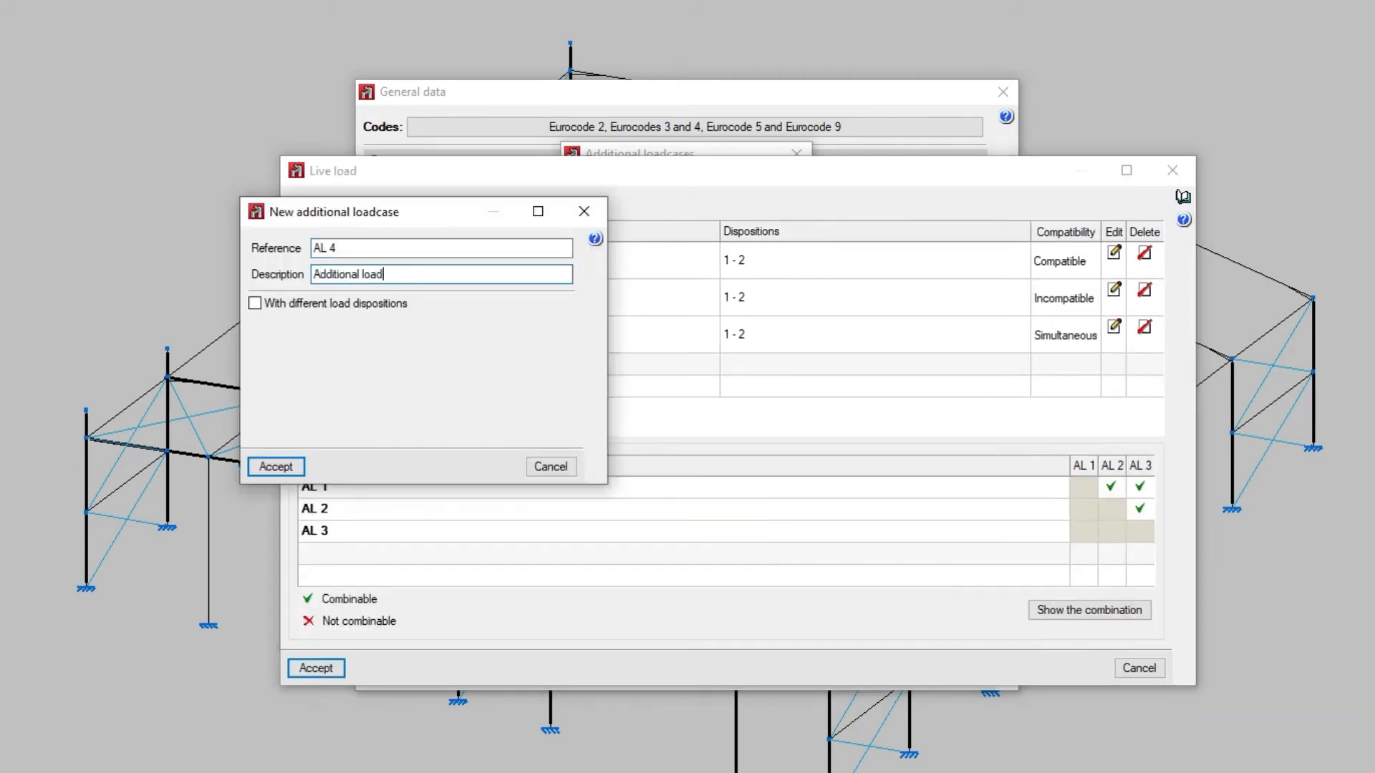
pyautogui.click(255, 303)
pyautogui.click(258, 323)
pyautogui.click(275, 466)
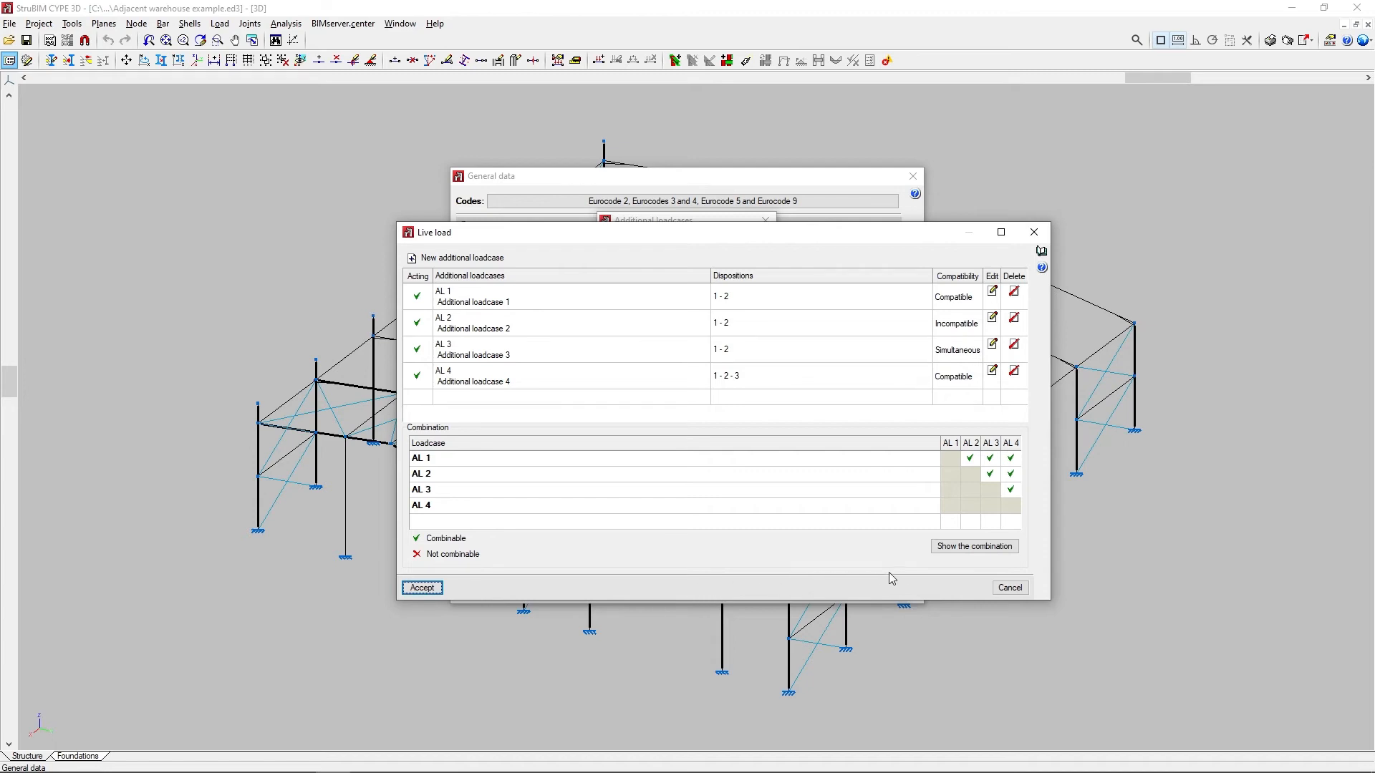
pyautogui.click(949, 550)
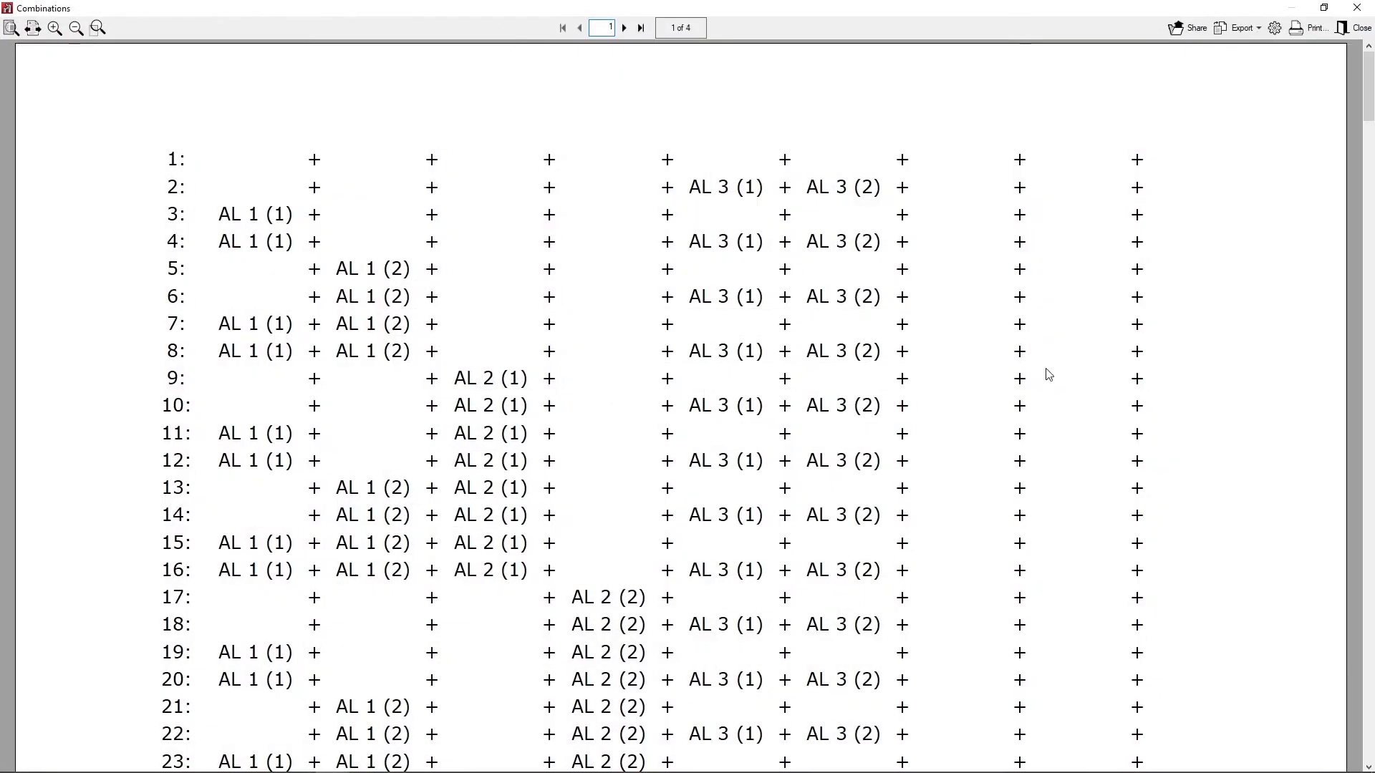
pyautogui.moveTo(1366, 118); pyautogui.dragTo(1372, 593)
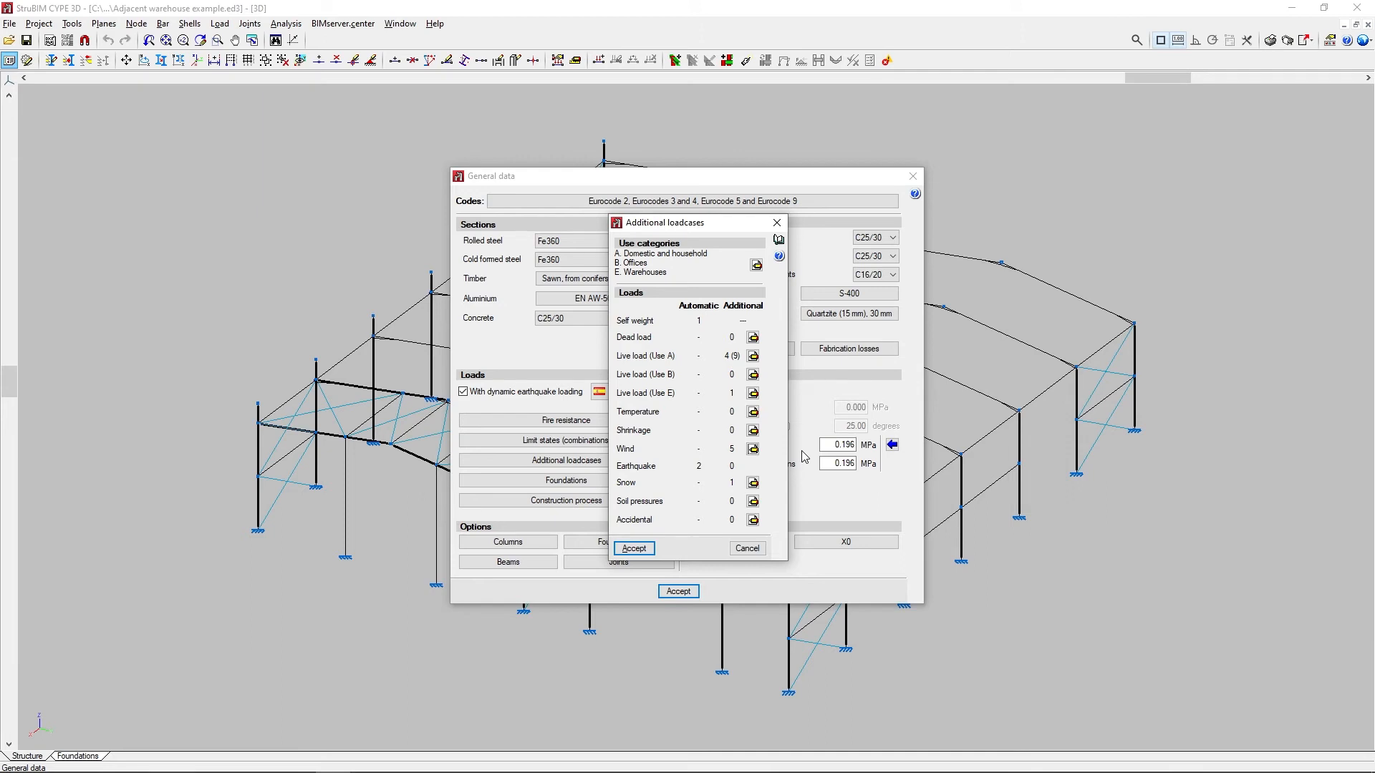
# Add one more wind loadcase, enable second order effects for wind, and accept the general data.
pyautogui.click(753, 449)
pyautogui.click(421, 544)
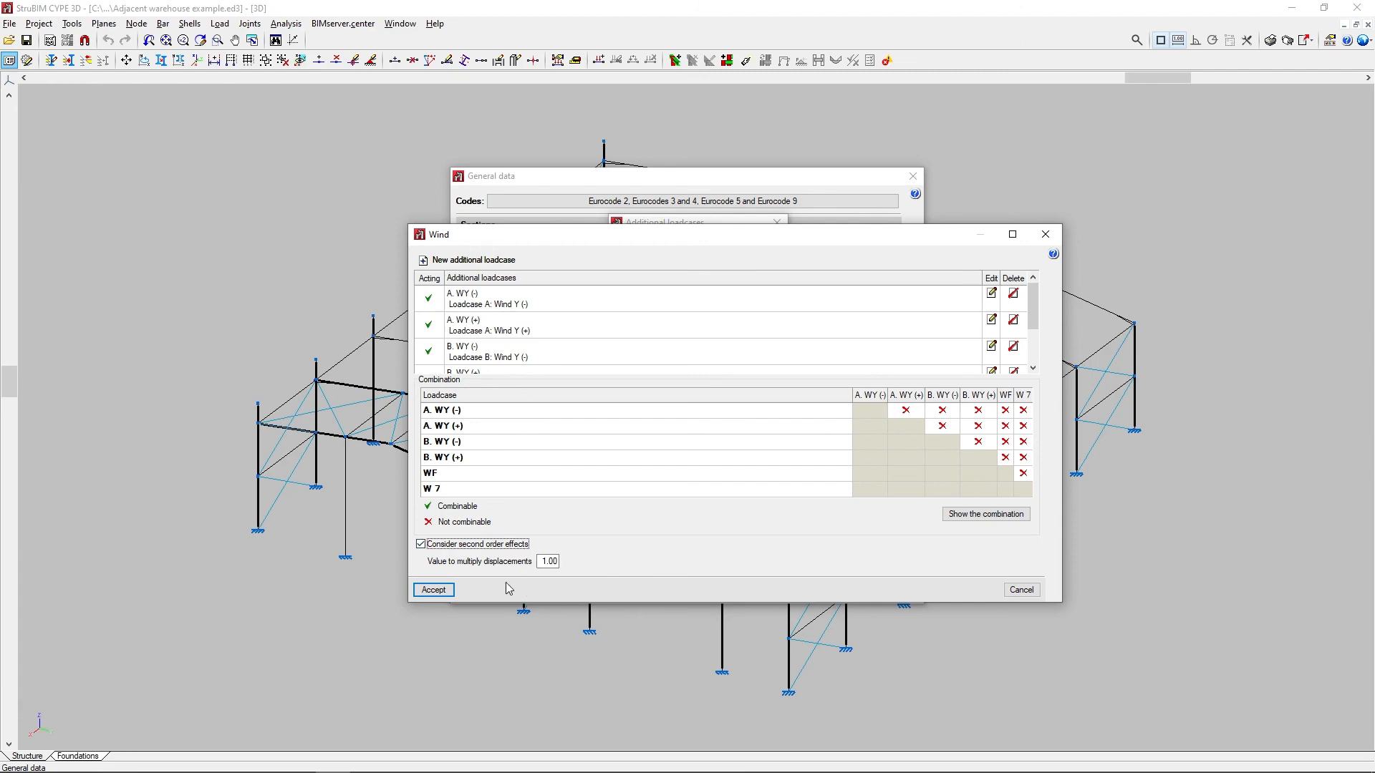
pyautogui.click(451, 590)
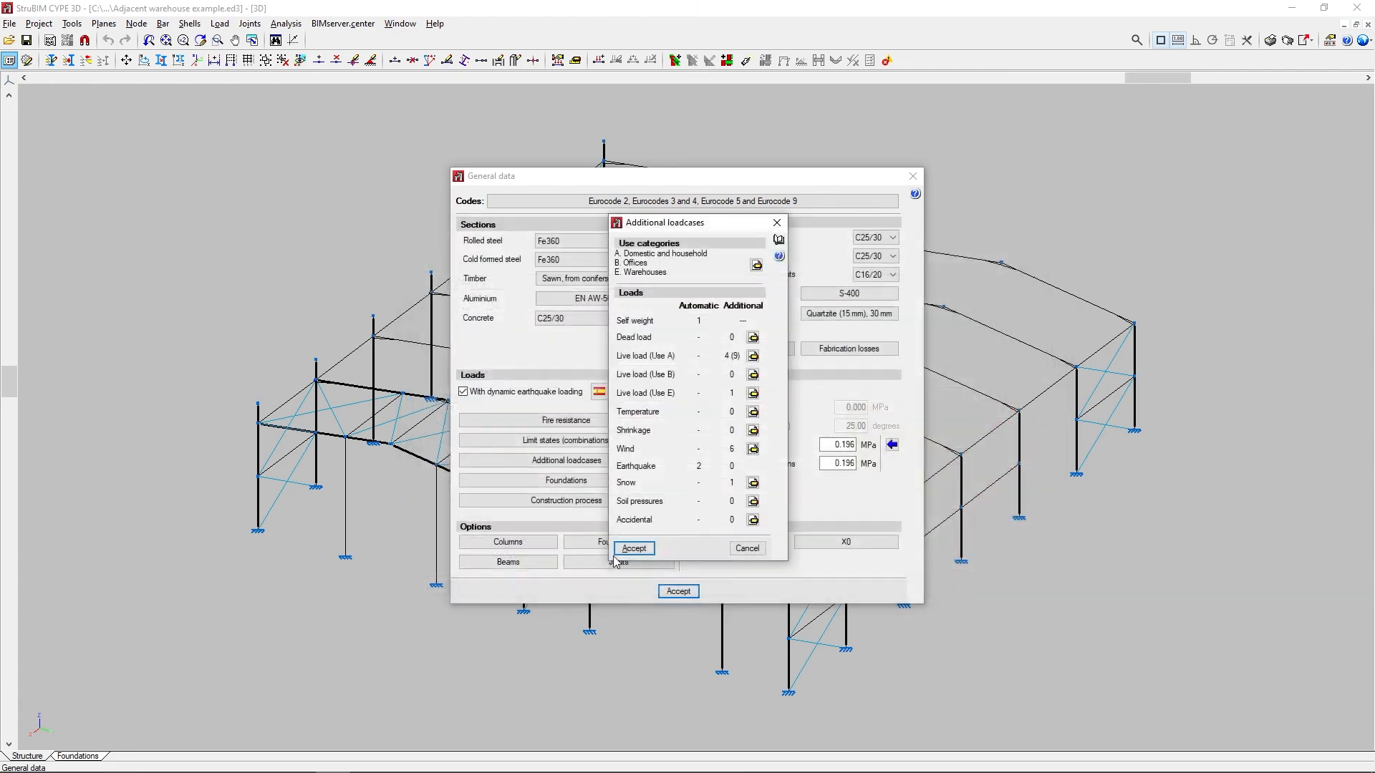
pyautogui.click(633, 548)
pyautogui.click(666, 591)
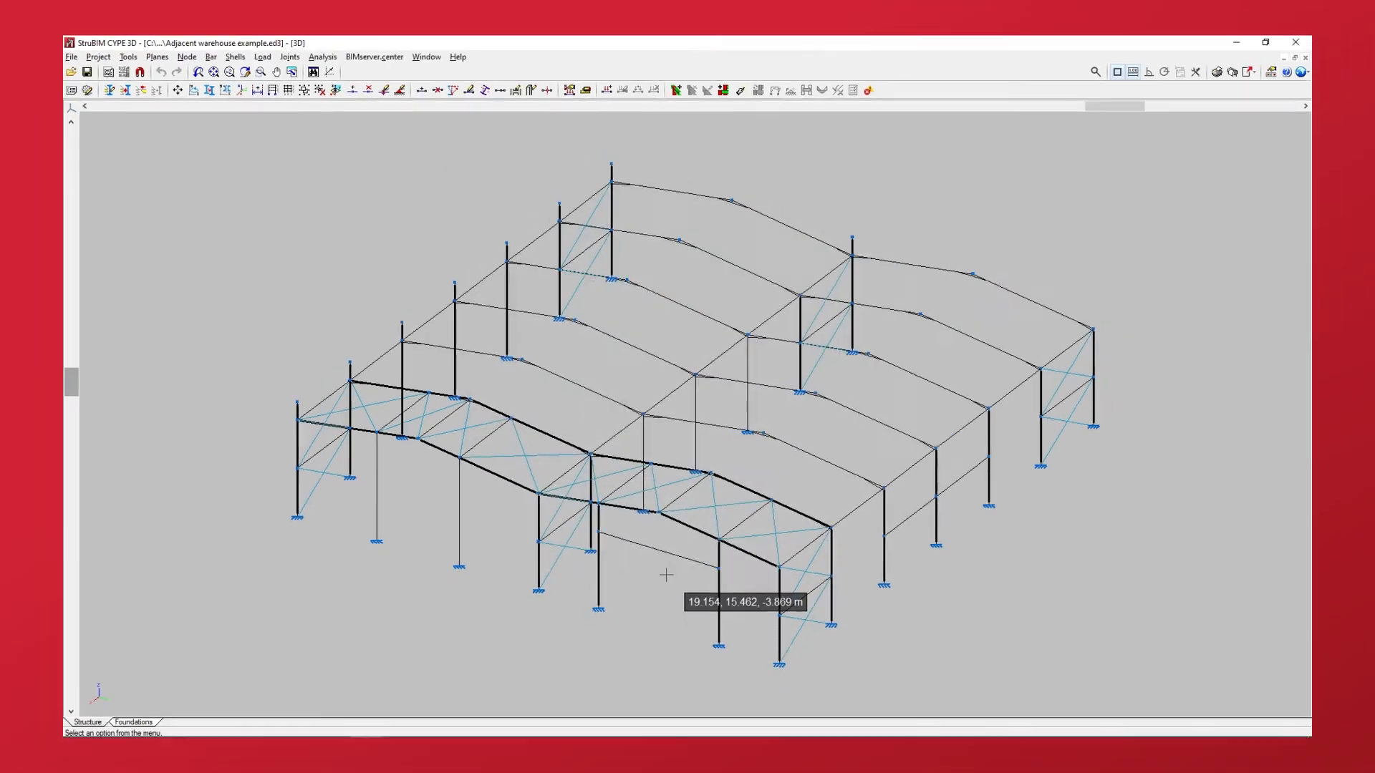